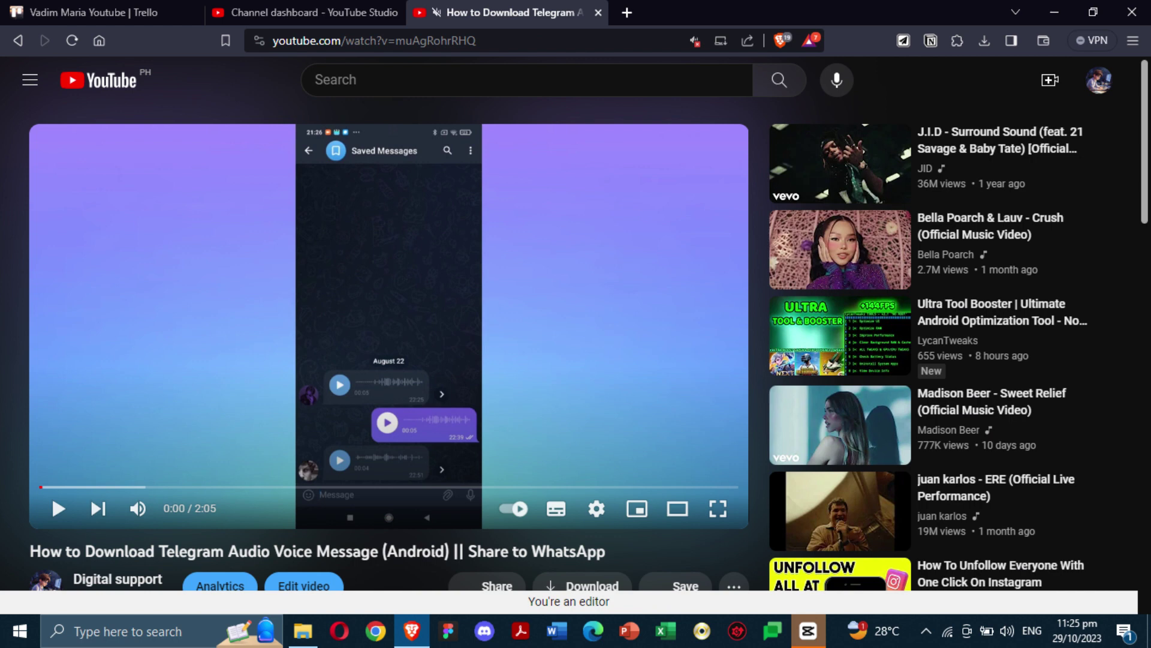
pyautogui.scroll(-3, 51, 251)
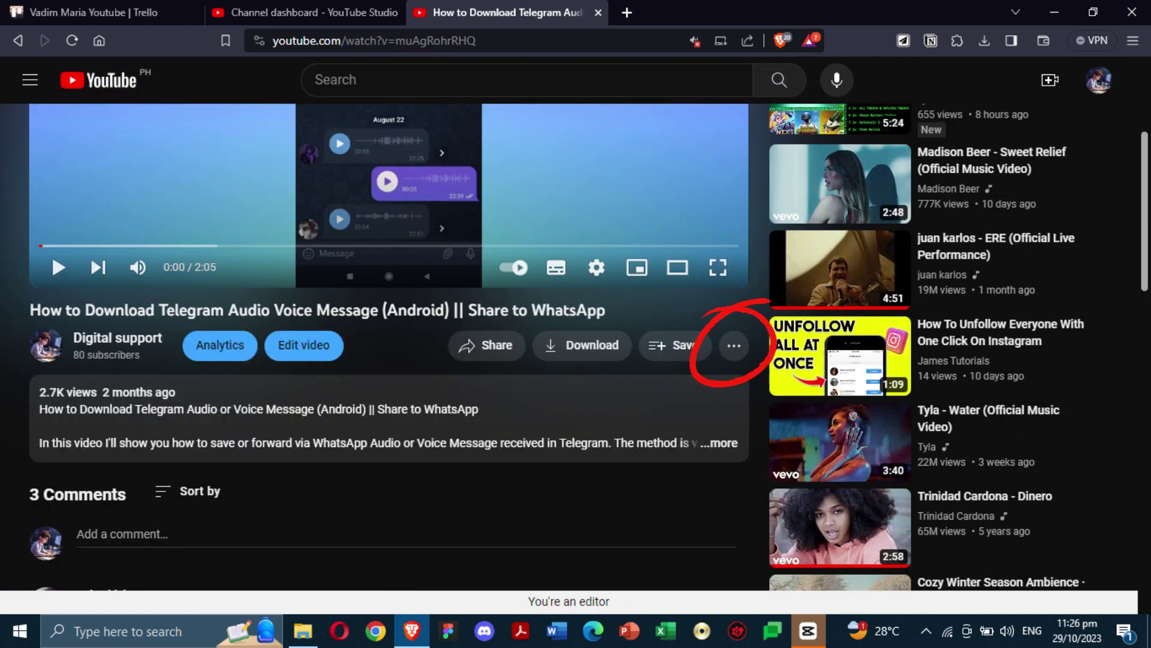
# Open the video's '...' more-actions menu to reach the transcript option
pyautogui.click(734, 345)
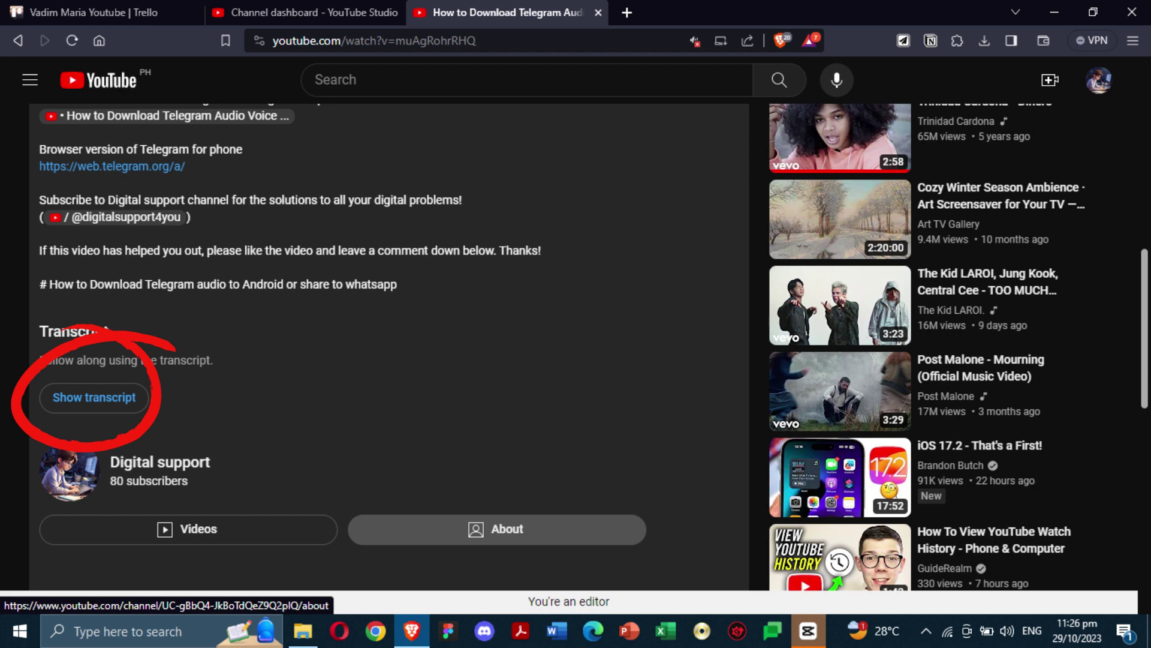
# Show the video's transcript and select all of its lines
pyautogui.click(94, 397)
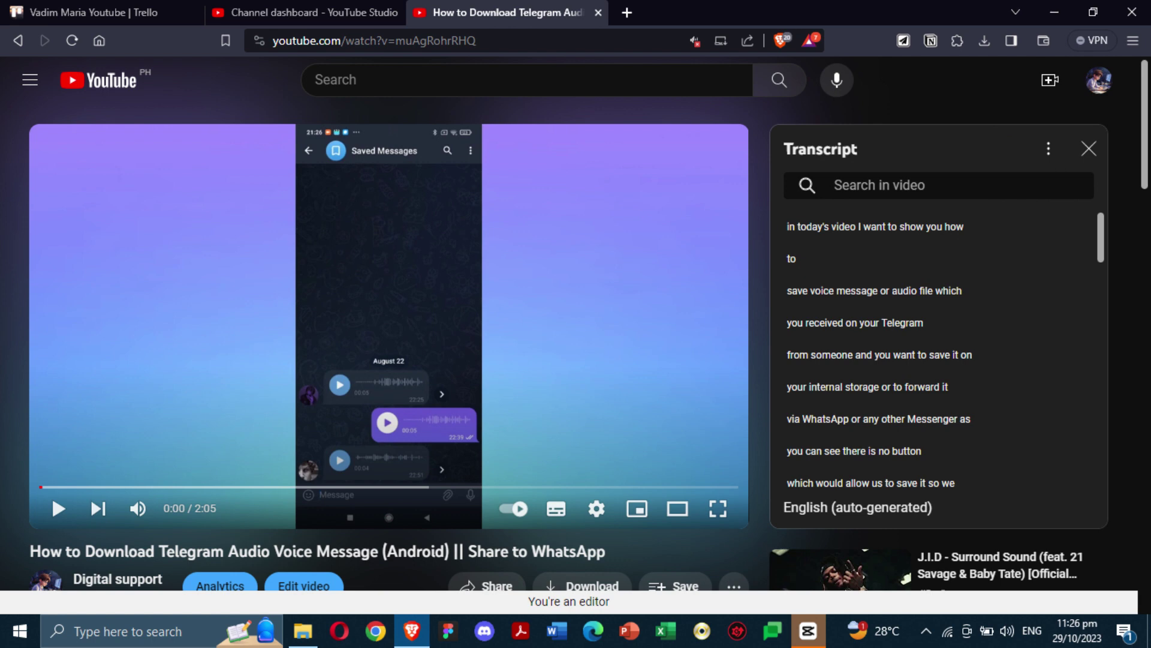
pyautogui.moveTo(786, 225); pyautogui.dragTo(886, 471)
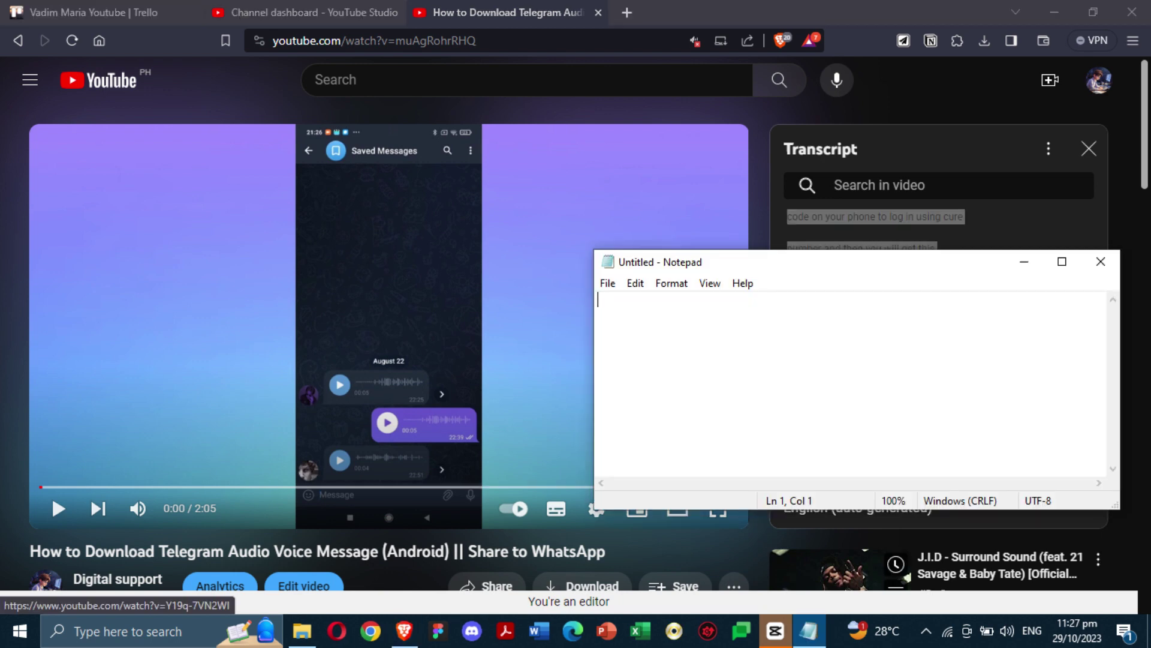
# Paste the copied transcript into the empty Notepad note via the right-click menu
pyautogui.rightClick(712, 352)
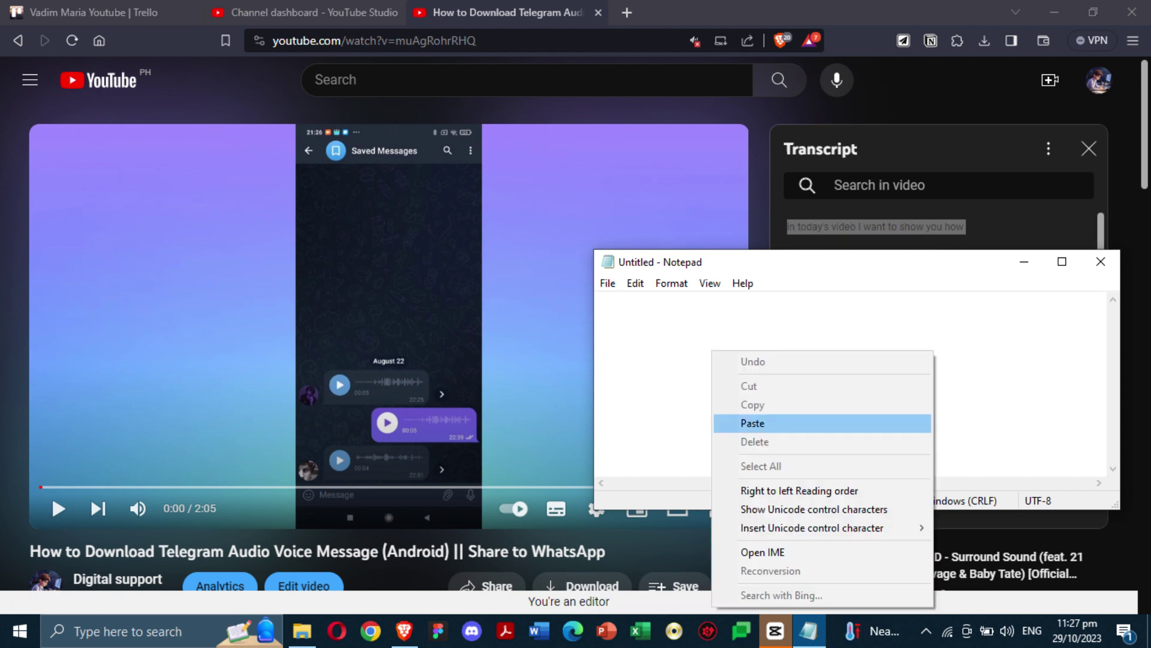
pyautogui.click(753, 423)
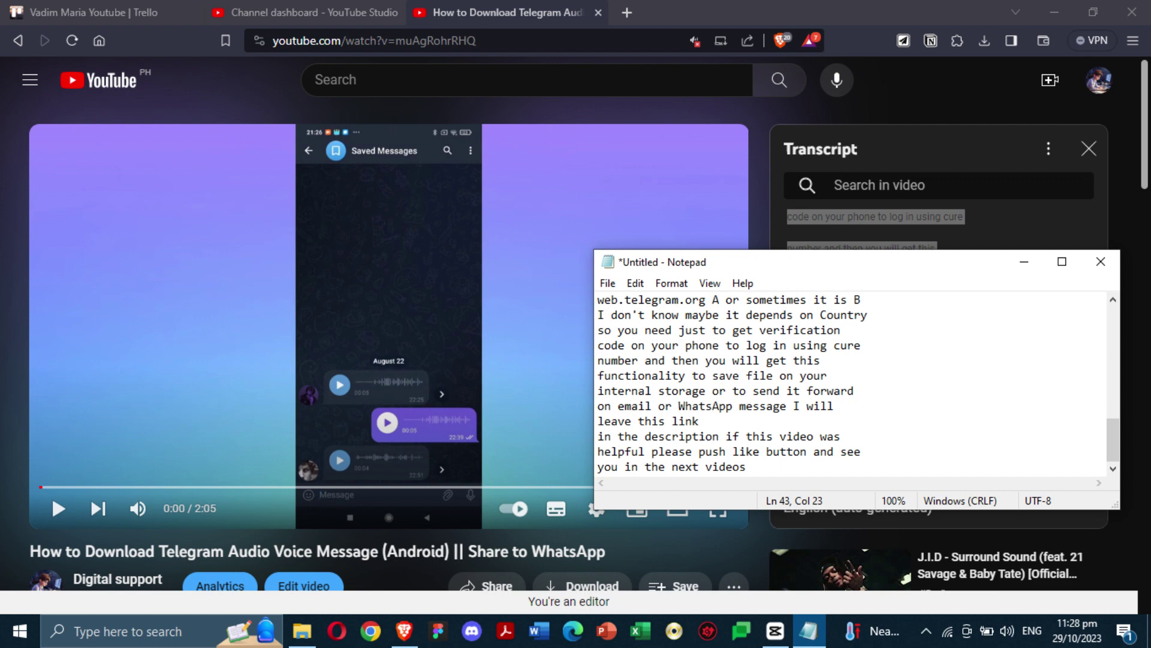